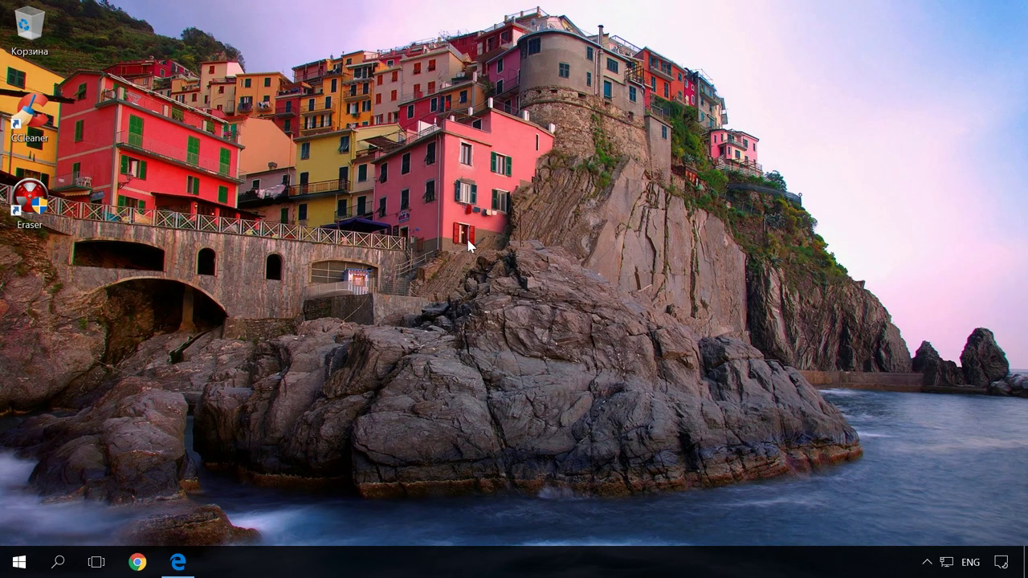
Step: Switch to Microsoft Edge and look through the open Eraser, CCleaner, File Shredder and Freeraser websites
{"action": "left_click", "coordinate": [181, 562]}
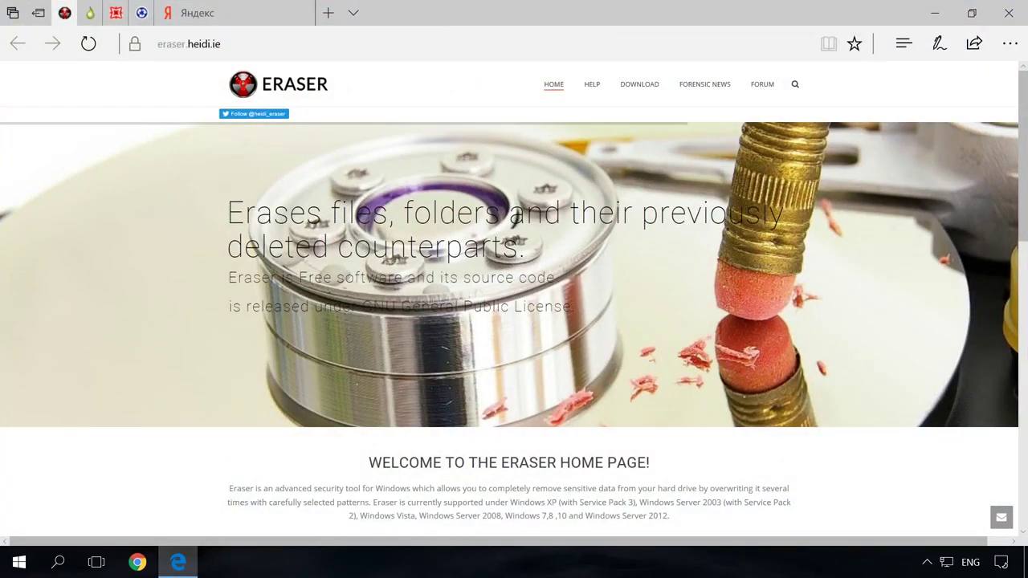
{"action": "left_click", "coordinate": [91, 15]}
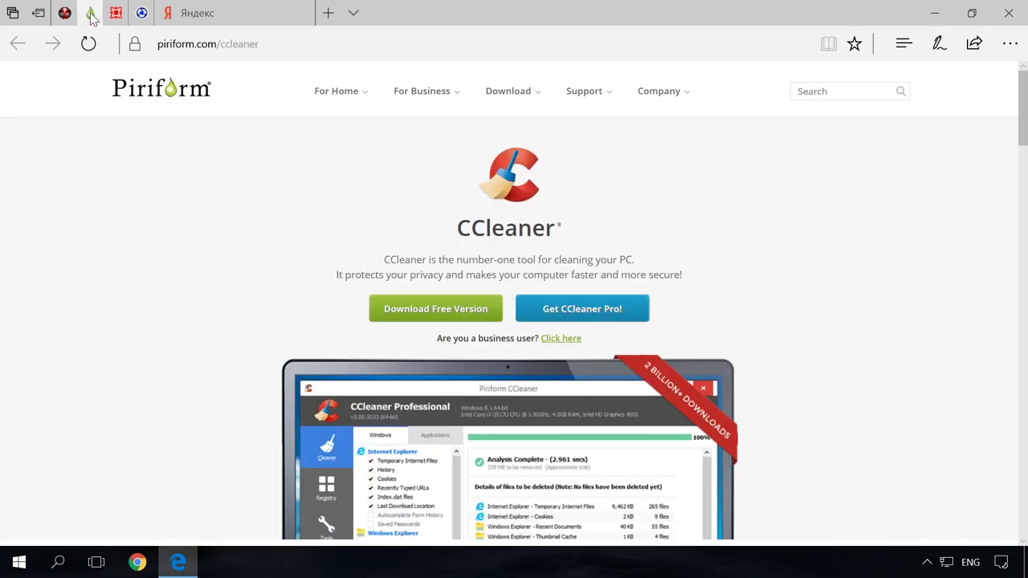
{"action": "left_click", "coordinate": [114, 14]}
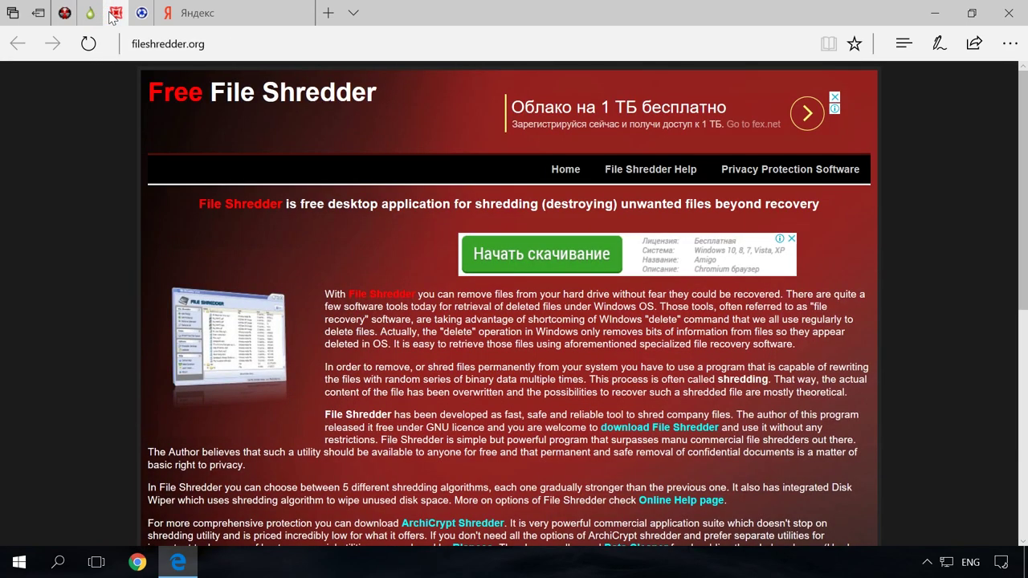
{"action": "left_click", "coordinate": [142, 15]}
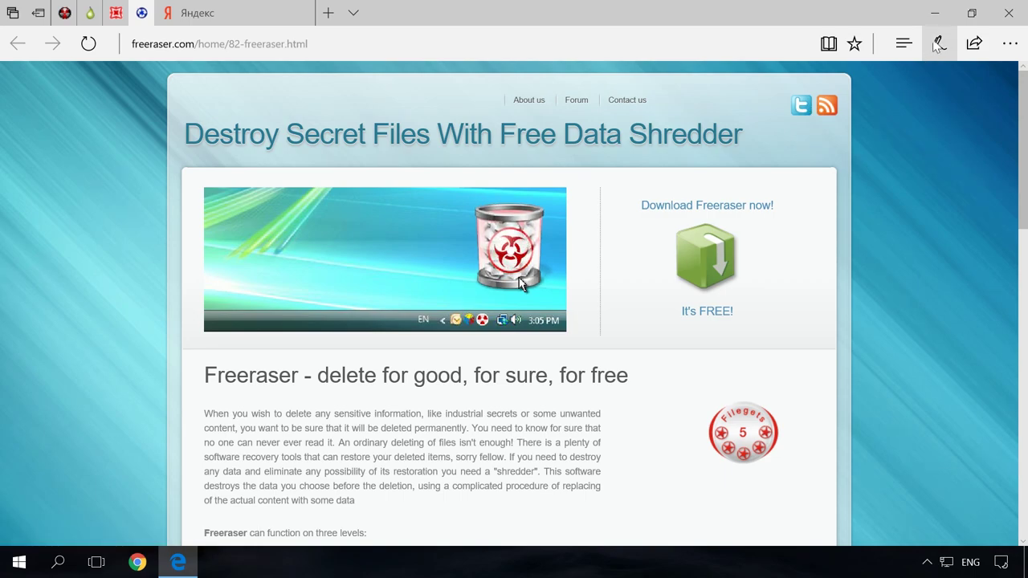
{"action": "left_click", "coordinate": [936, 13]}
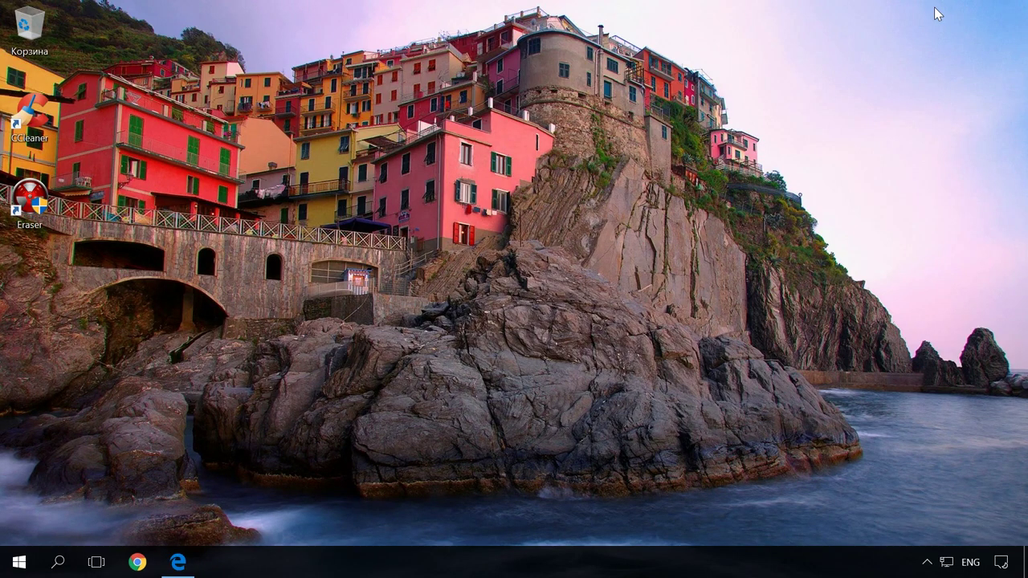
Step: Set CCleaner's drive wiper to "Весь диск (все данные будут уничтожены)" with "Простая перезапись (1 проход)" for USB-накопитель (E:)
{"action": "double_click", "coordinate": [15, 123]}
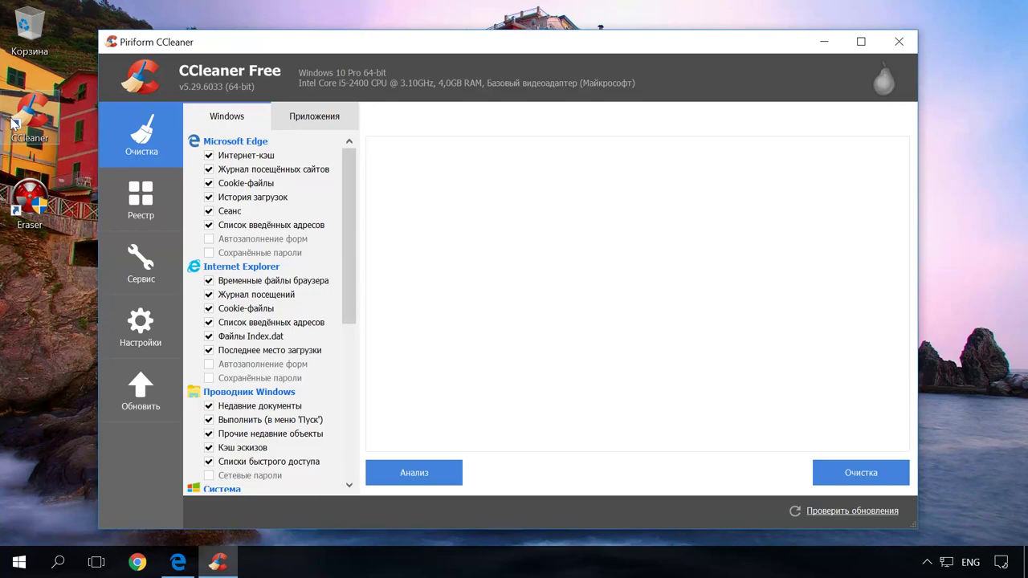
{"action": "left_click", "coordinate": [140, 260]}
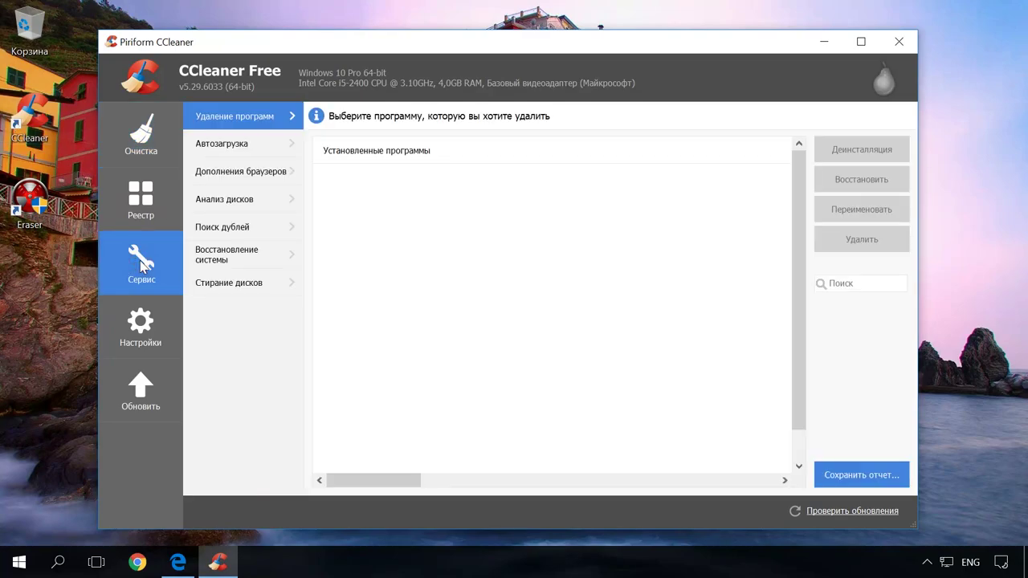
{"action": "left_click", "coordinate": [219, 283]}
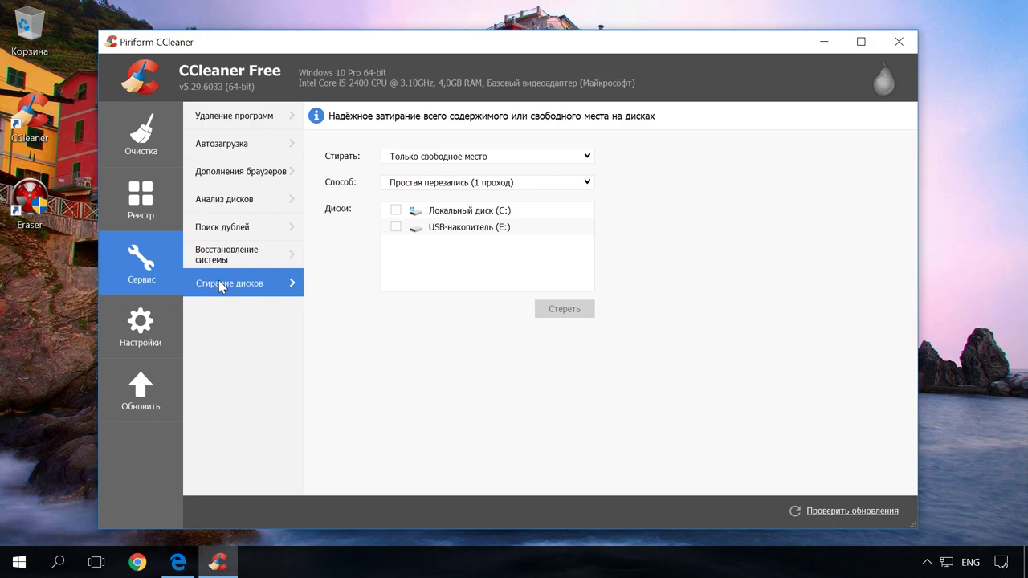
{"action": "left_click", "coordinate": [397, 228]}
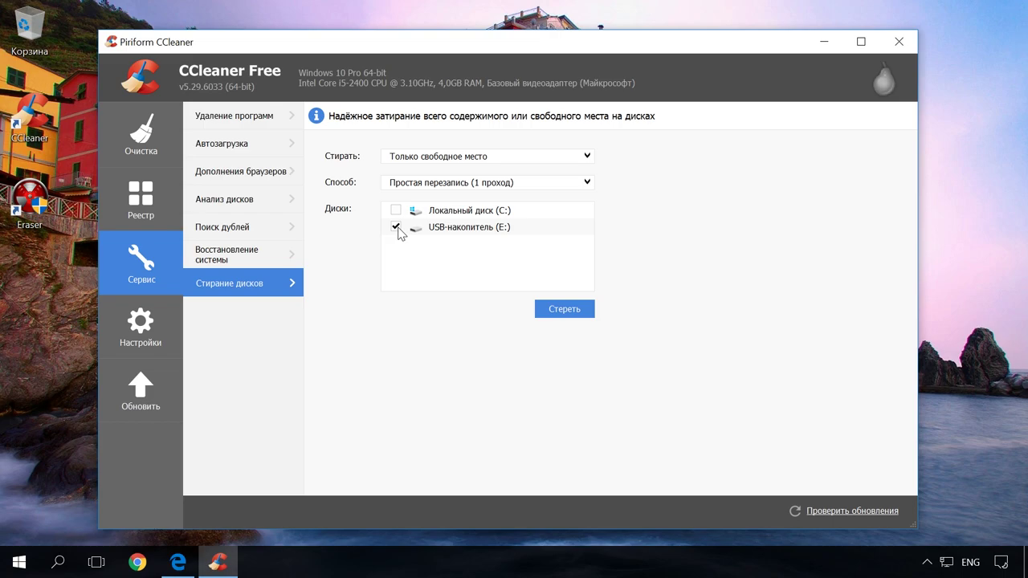
{"action": "left_click", "coordinate": [520, 156]}
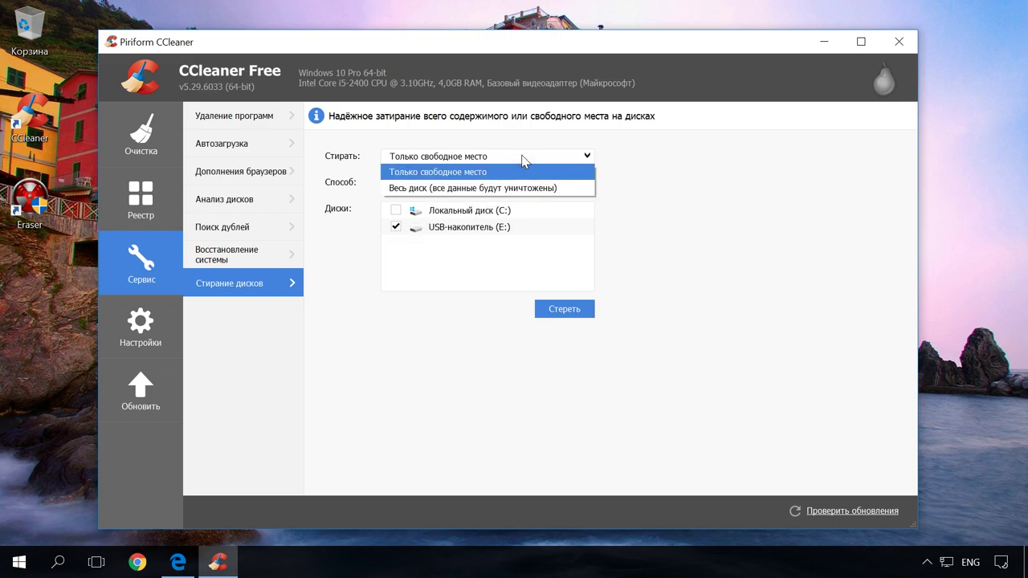
{"action": "left_click", "coordinate": [520, 187]}
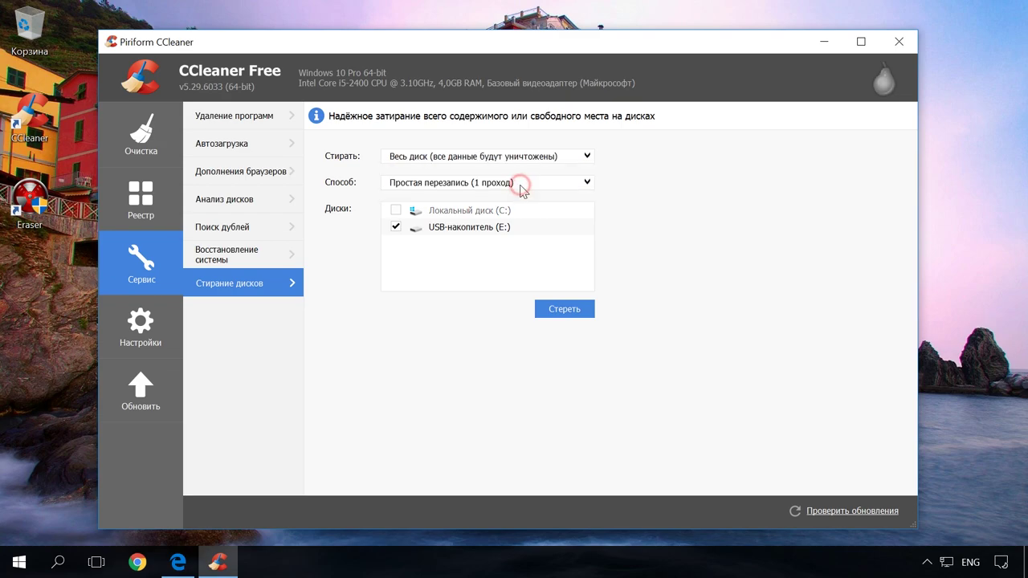
{"action": "left_click", "coordinate": [520, 185]}
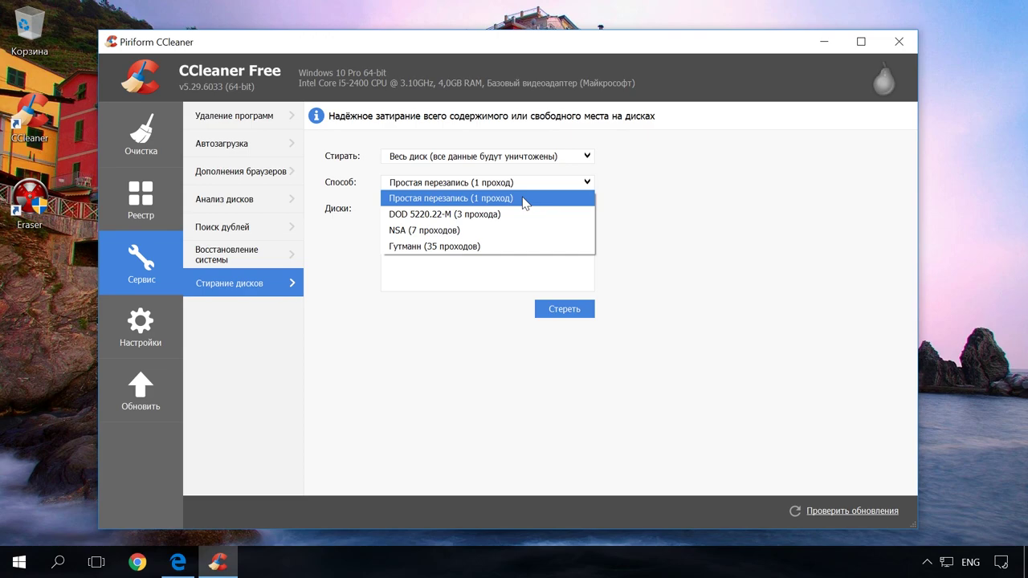
{"action": "left_click", "coordinate": [526, 200]}
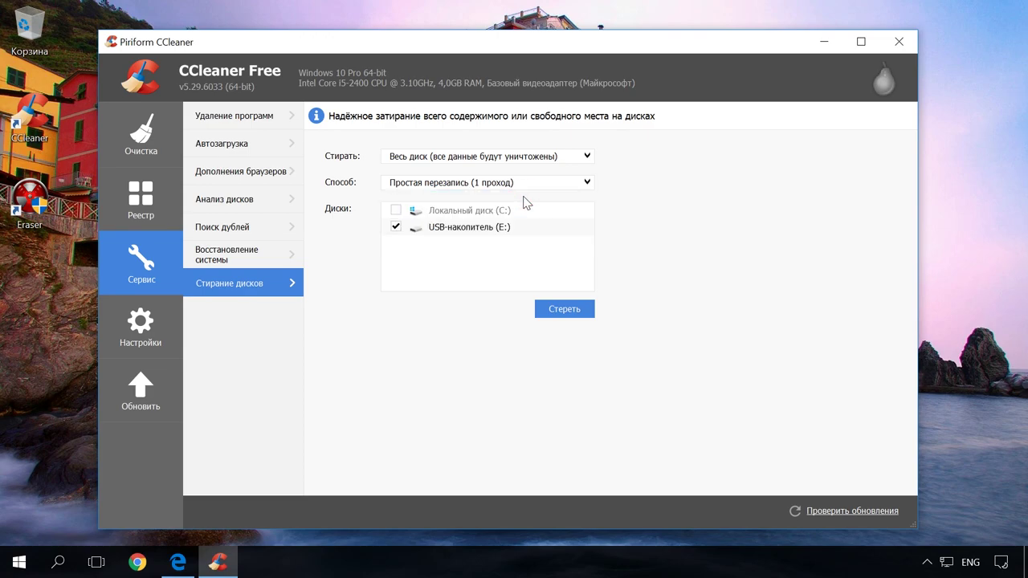
Step: Wipe the selected USB drive, confirming the operation with the word ERASE, and close CCleaner
{"action": "left_click", "coordinate": [561, 307]}
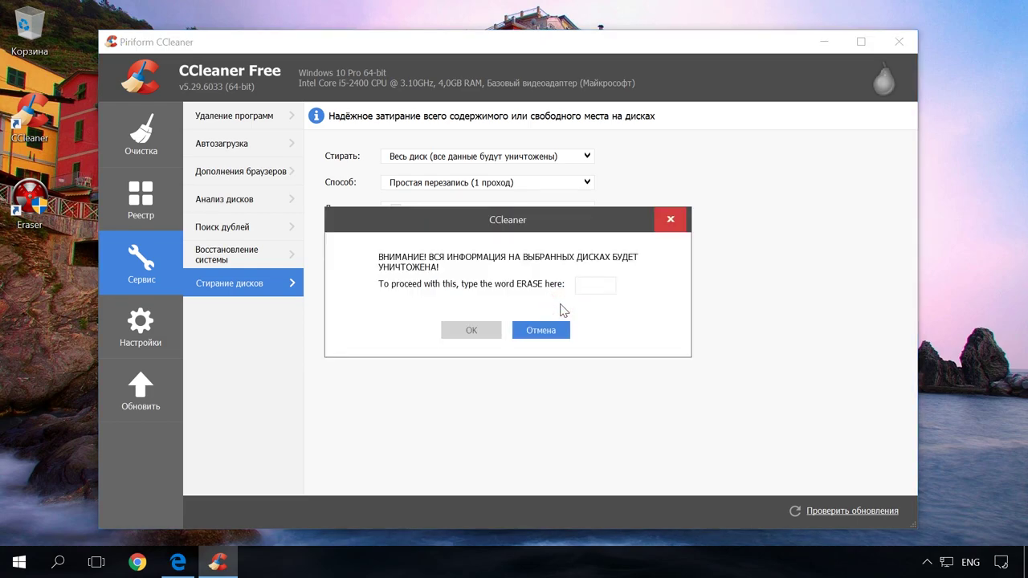
{"action": "type", "text": "ERASE"}
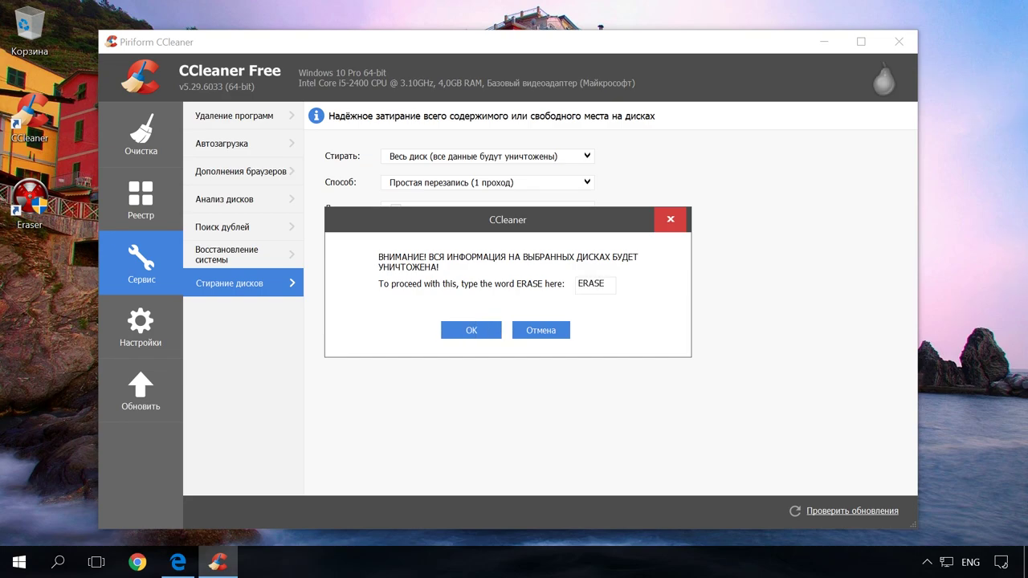
{"action": "left_click", "coordinate": [489, 326]}
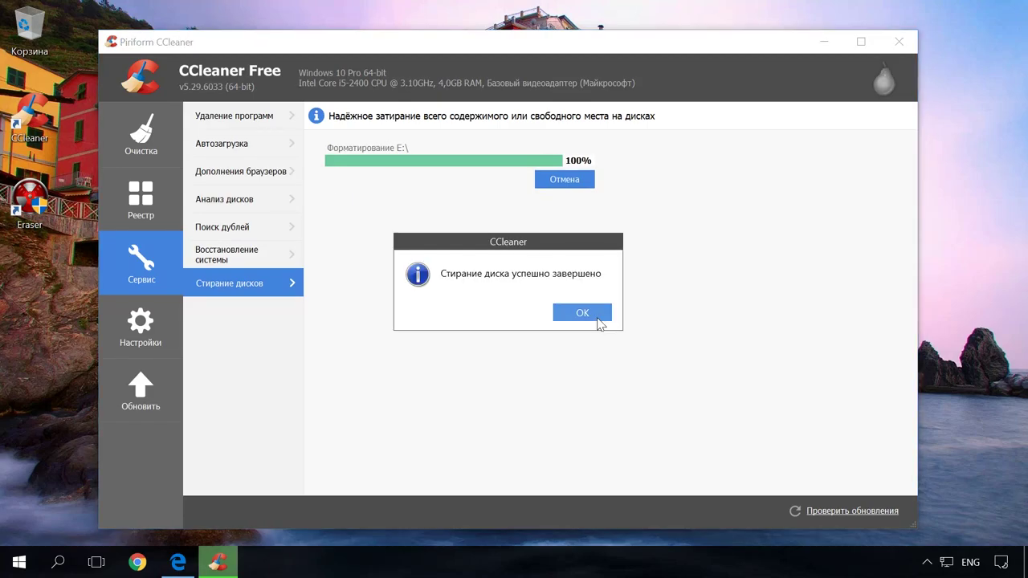
{"action": "left_click", "coordinate": [598, 316]}
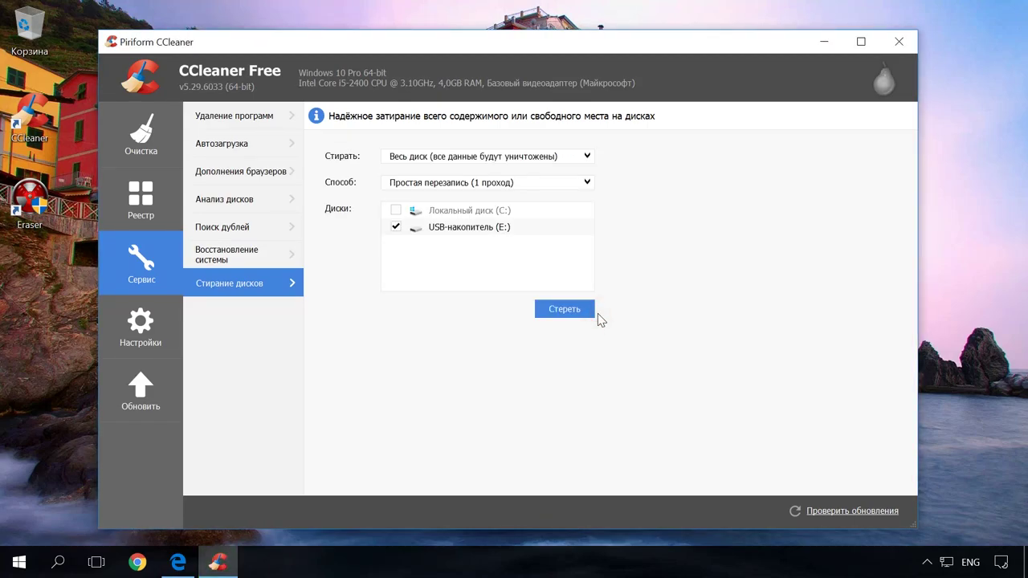
{"action": "left_click", "coordinate": [903, 41]}
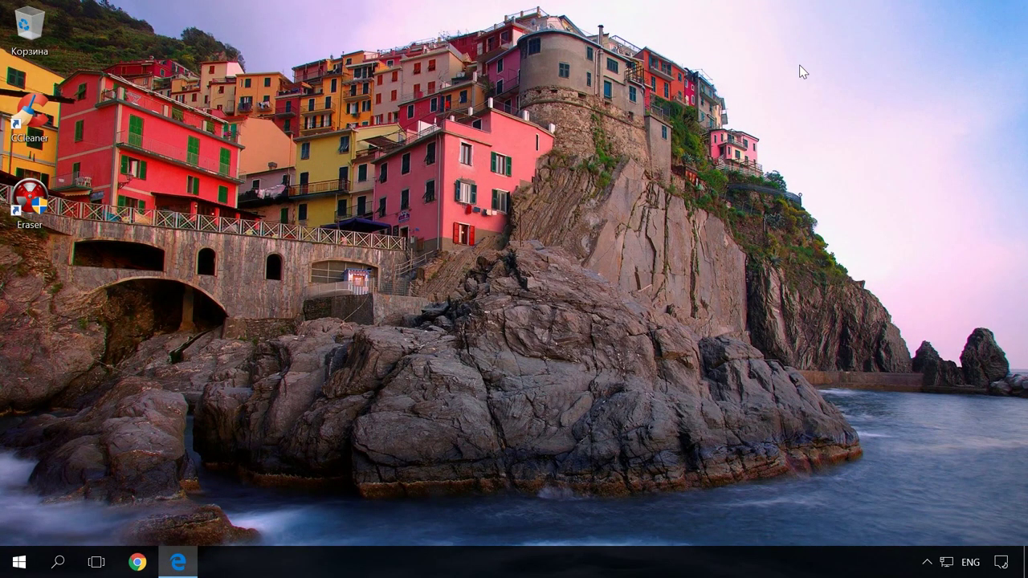
Step: Open Eraser and start a new erase task named "Disk E" with the Run manually task type
{"action": "left_click", "coordinate": [44, 200]}
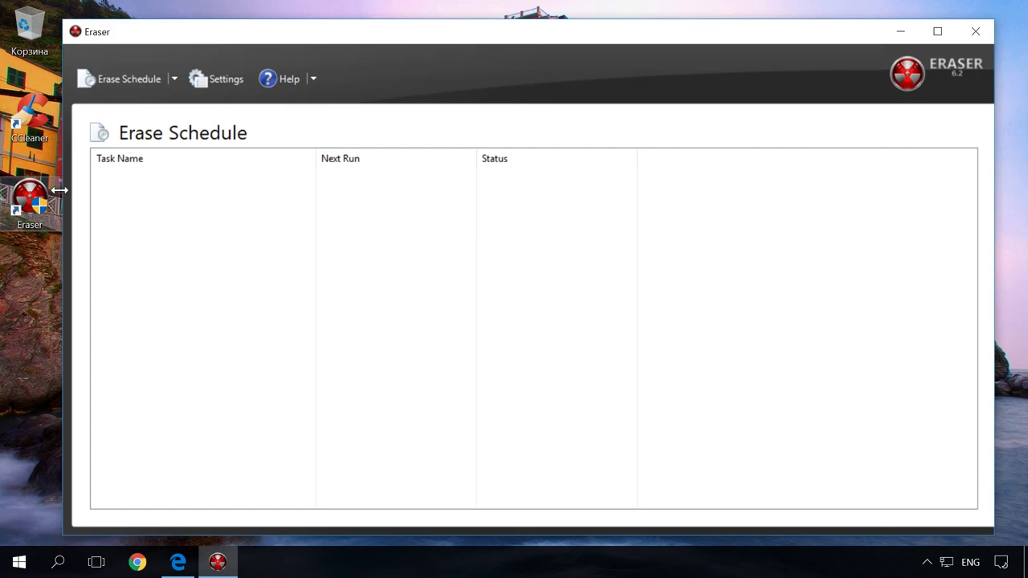
{"action": "left_click", "coordinate": [174, 80]}
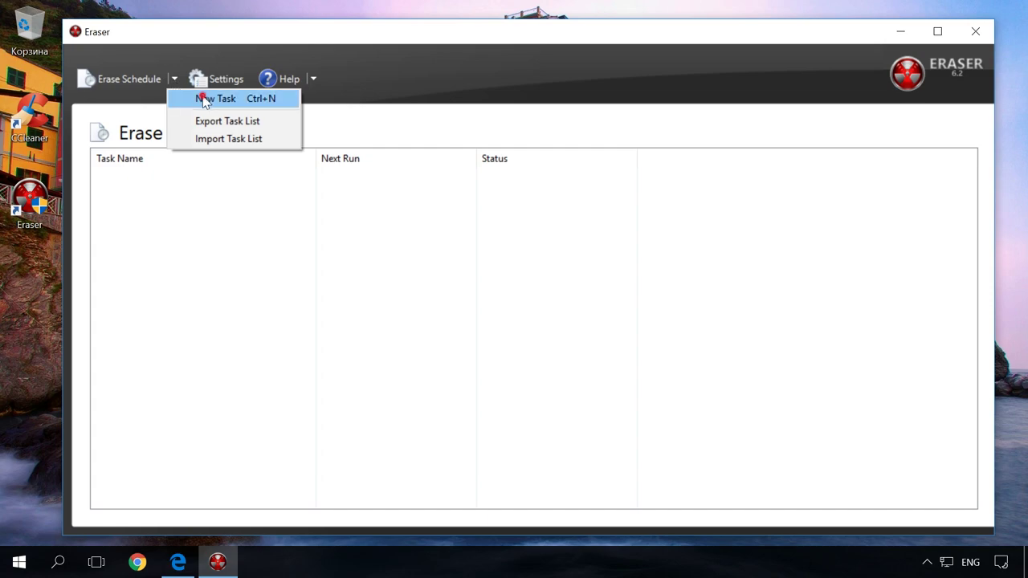
{"action": "left_click", "coordinate": [202, 98]}
{"action": "left_click_drag", "start_coordinate": [223, 111], "coordinate": [471, 86]}
{"action": "left_click", "coordinate": [517, 140]}
{"action": "type", "text": "D"}
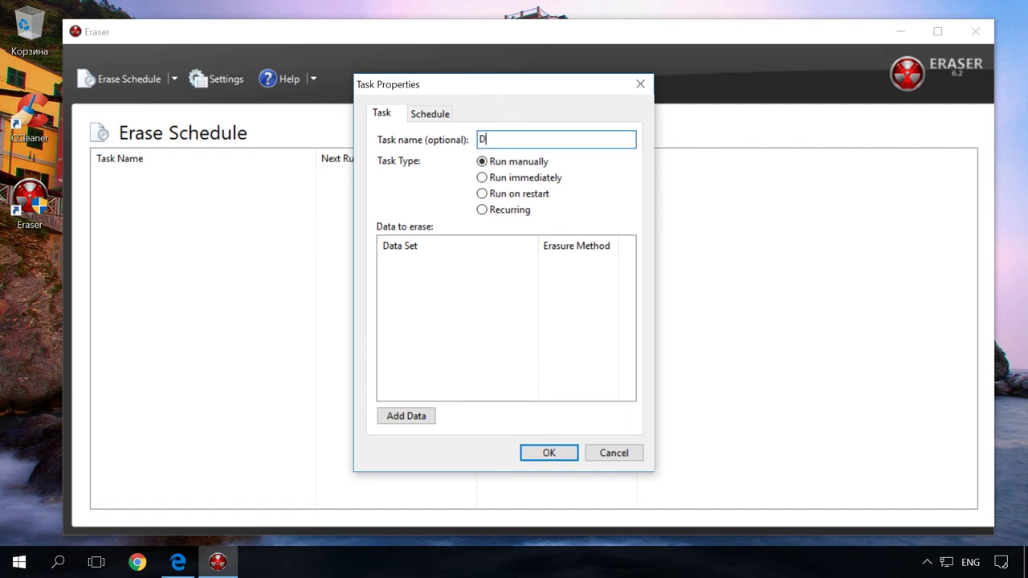
{"action": "type", "text": "isk E"}
{"action": "left_click", "coordinate": [483, 163]}
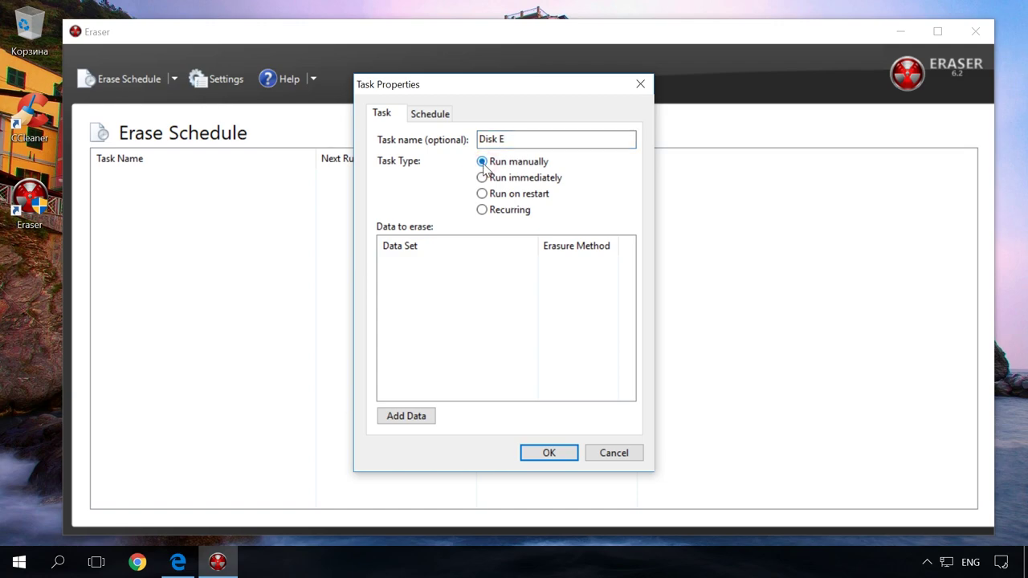
Step: Add the Drive/Partition target USB-накопитель (E:) with the Pseudorandom Data (1 pass) erasure method and save the task
{"action": "left_click", "coordinate": [426, 415]}
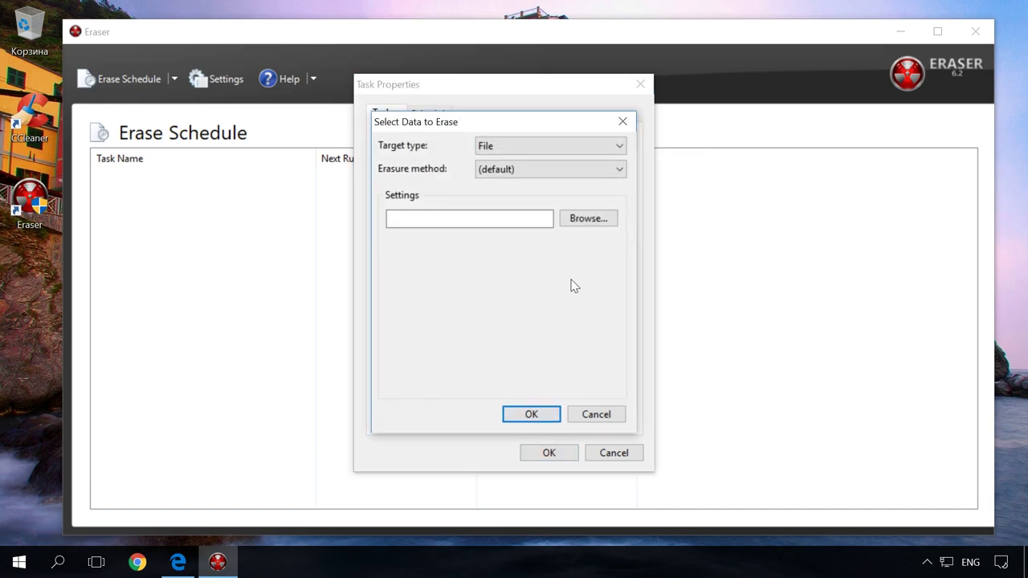
{"action": "left_click", "coordinate": [623, 148]}
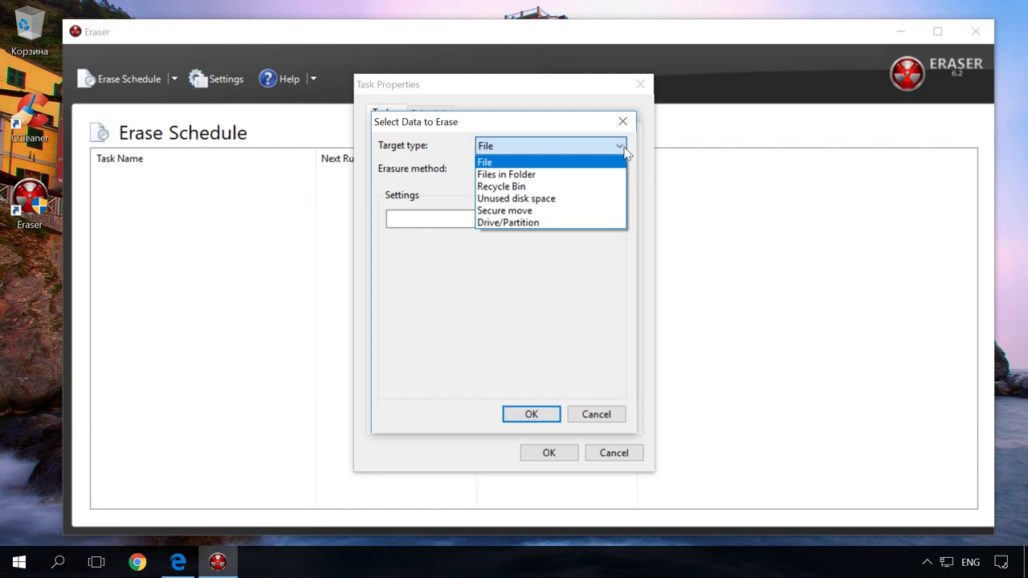
{"action": "left_click", "coordinate": [548, 222]}
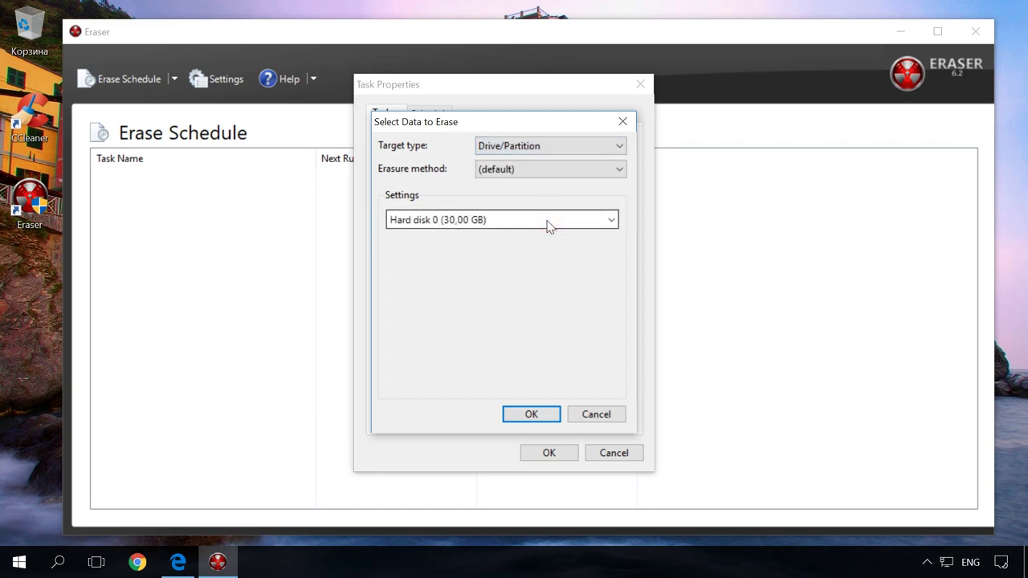
{"action": "left_click", "coordinate": [607, 171]}
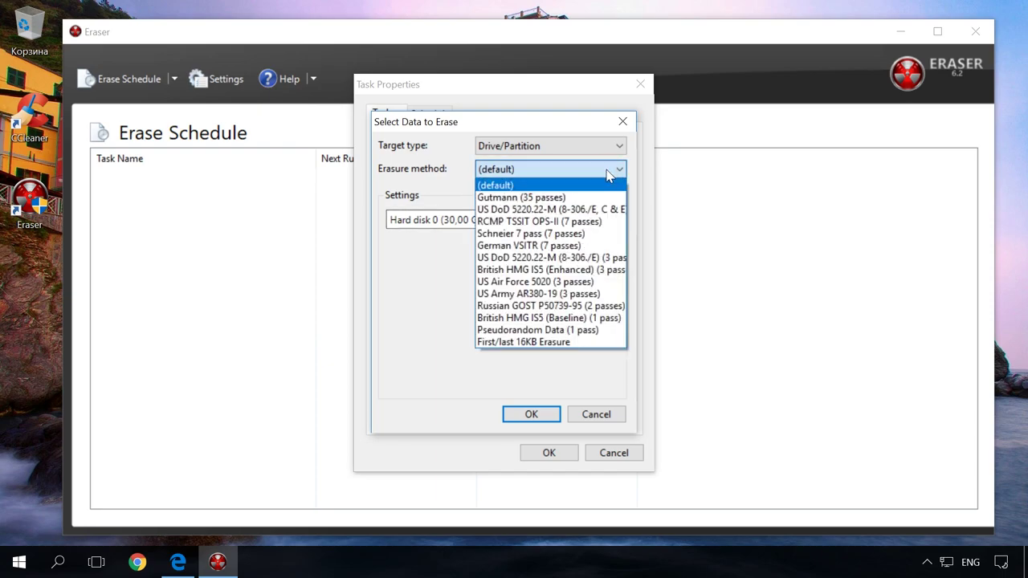
{"action": "left_click", "coordinate": [608, 331]}
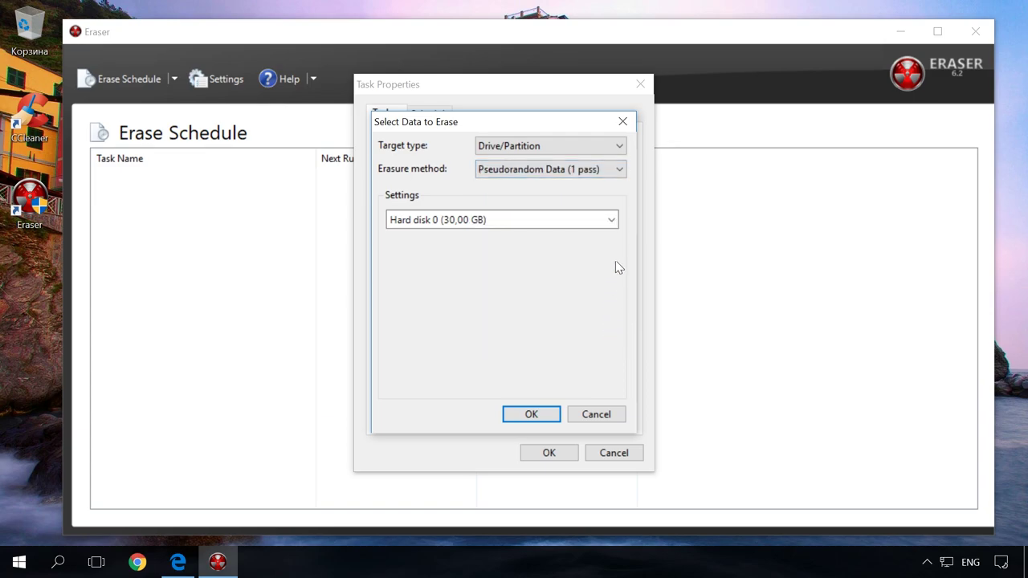
{"action": "left_click", "coordinate": [613, 222]}
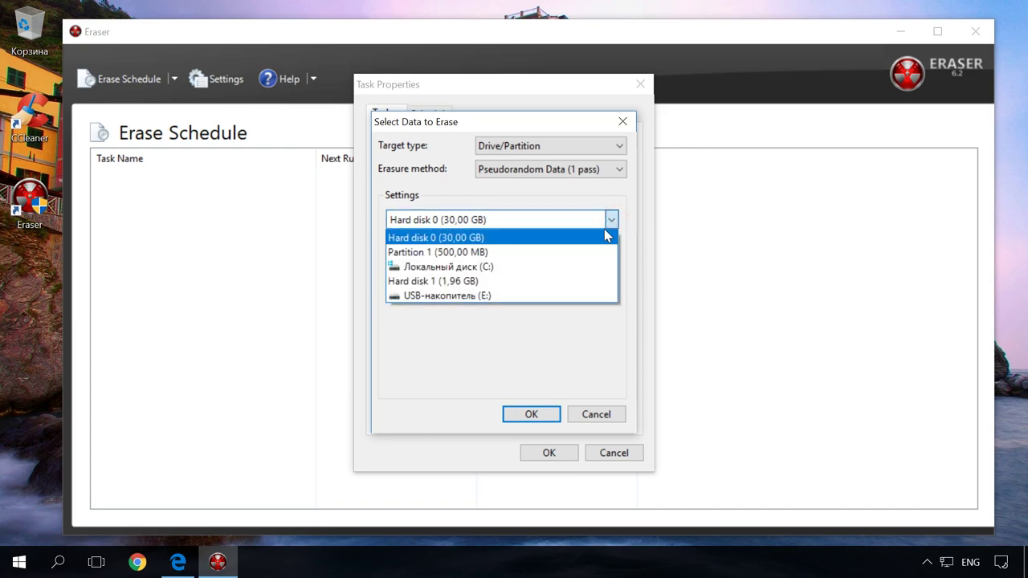
{"action": "left_click", "coordinate": [540, 295]}
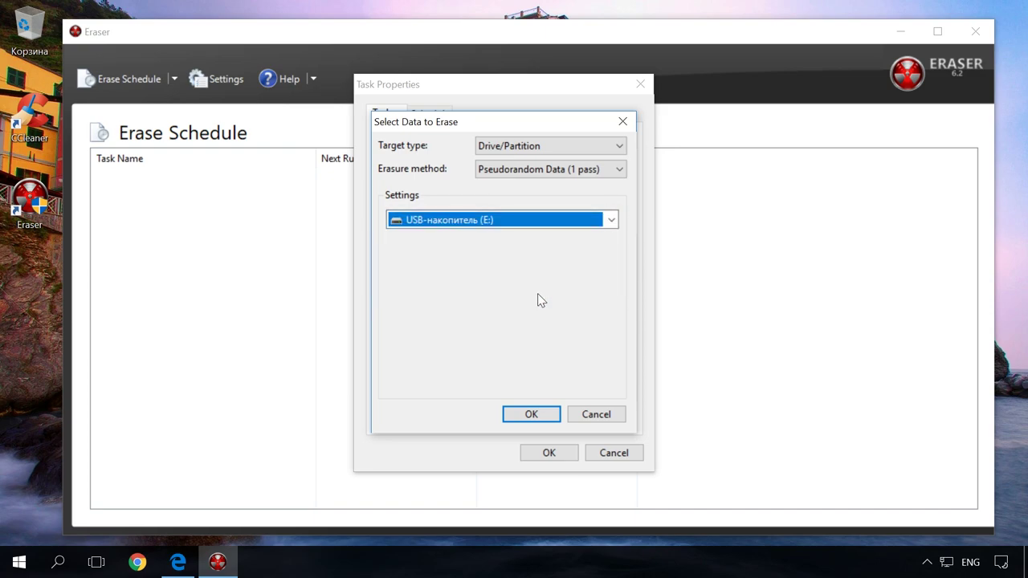
{"action": "left_click", "coordinate": [539, 414]}
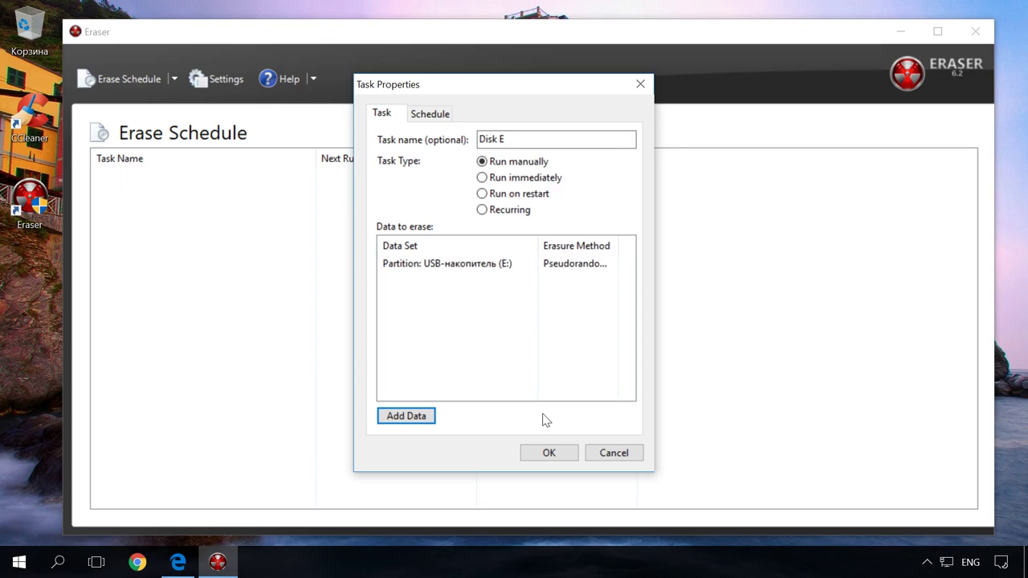
{"action": "left_click", "coordinate": [546, 456]}
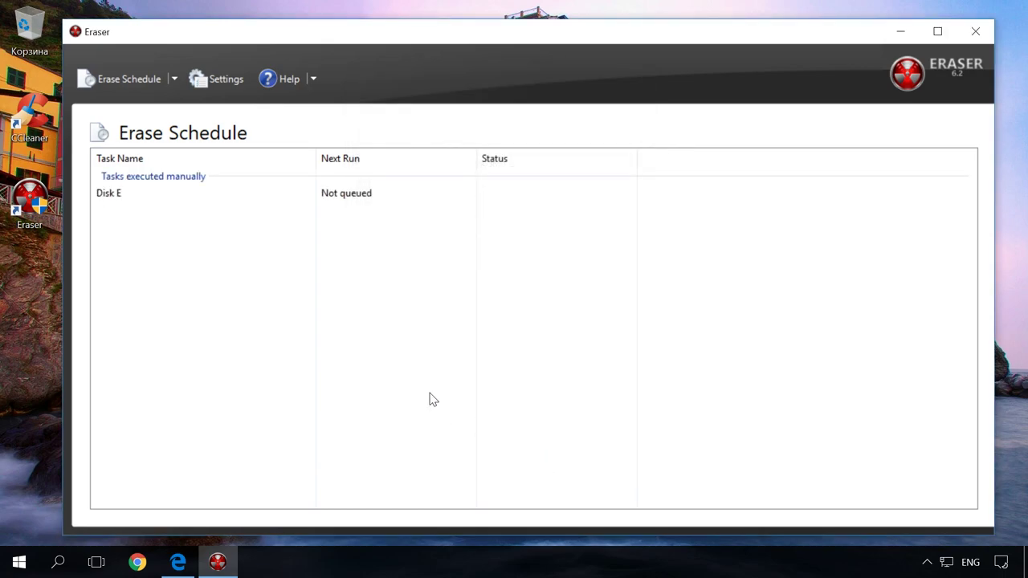
Step: Run the Disk E erase task immediately and close Eraser once it is done
{"action": "right_click", "coordinate": [209, 195]}
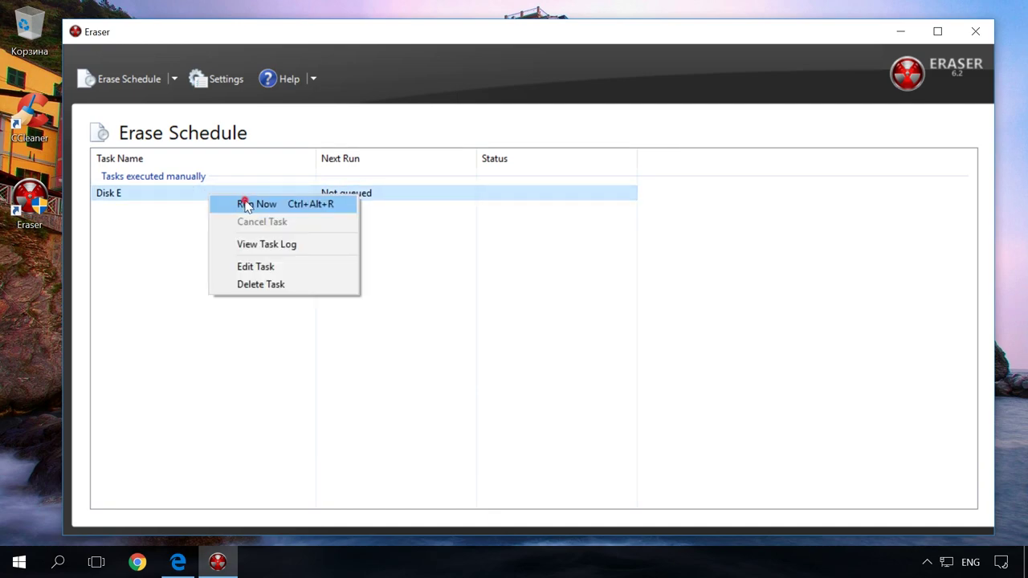
{"action": "left_click", "coordinate": [247, 206]}
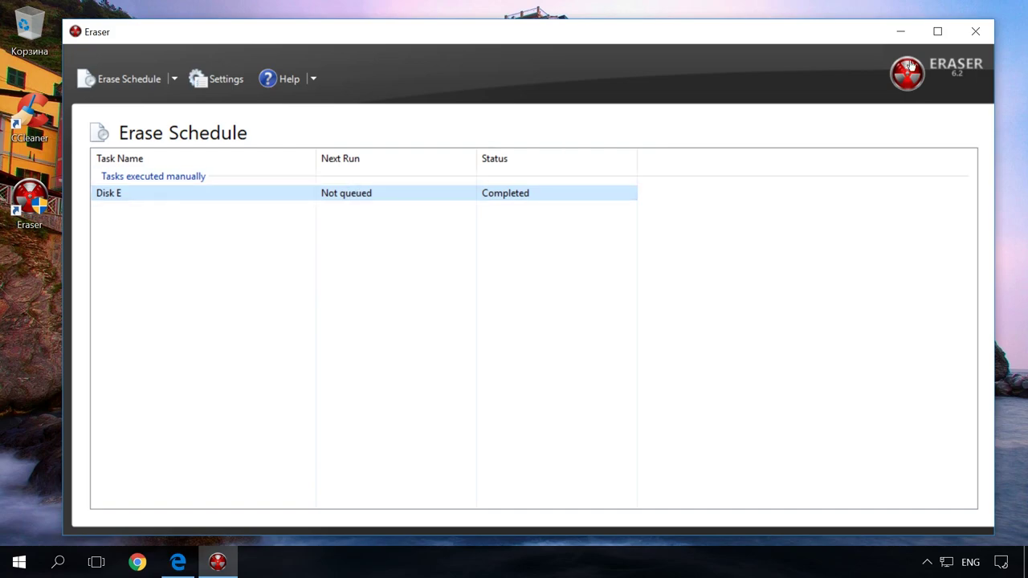
{"action": "left_click", "coordinate": [985, 34]}
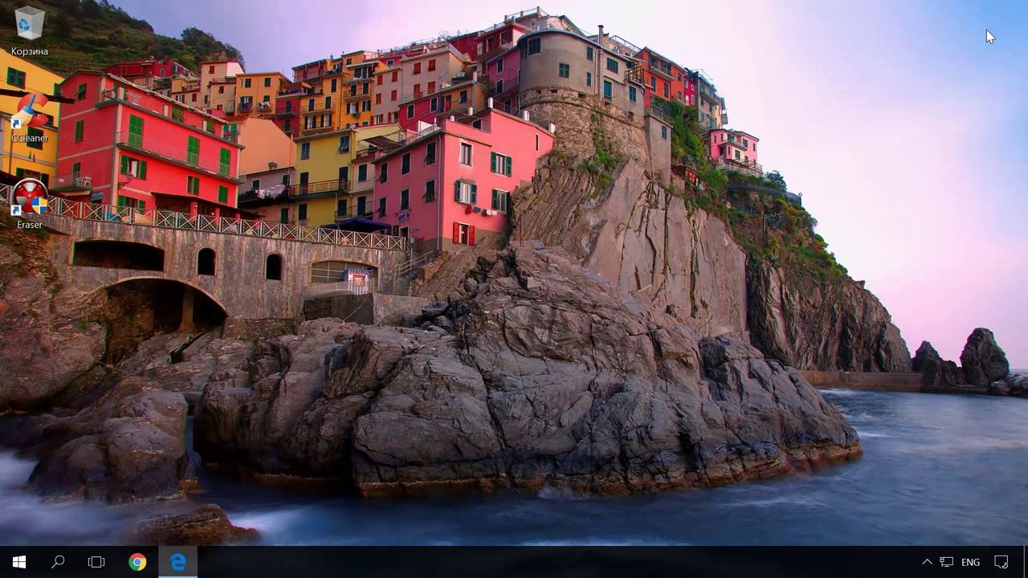
Step: Open the Windows Settings and go to the Recovery page (Восстановление) under Update & Security
{"action": "left_click", "coordinate": [19, 563]}
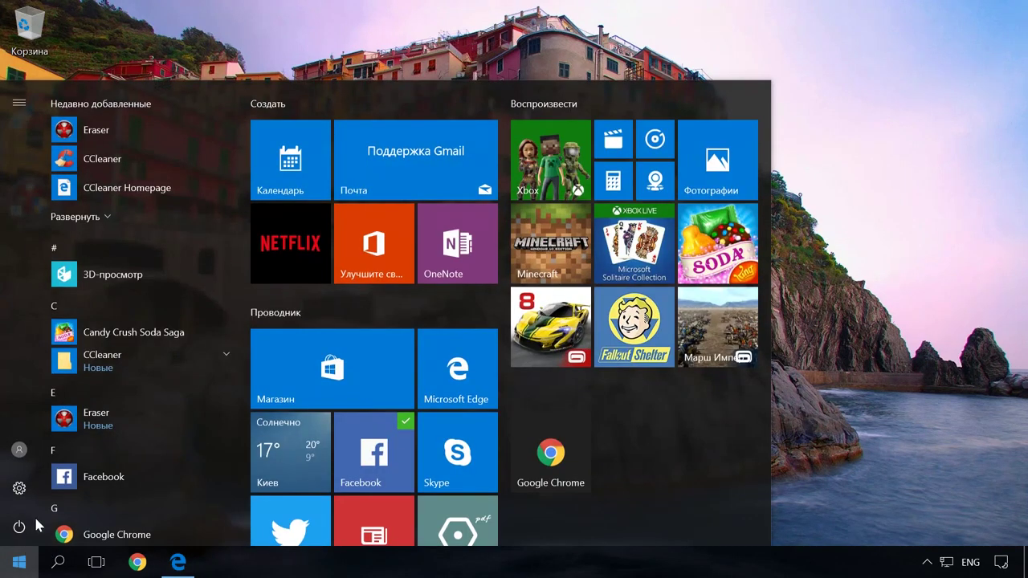
{"action": "left_click", "coordinate": [19, 488]}
{"action": "scroll", "coordinate": [461, 391], "scroll_direction": "down", "scroll_amount": 2}
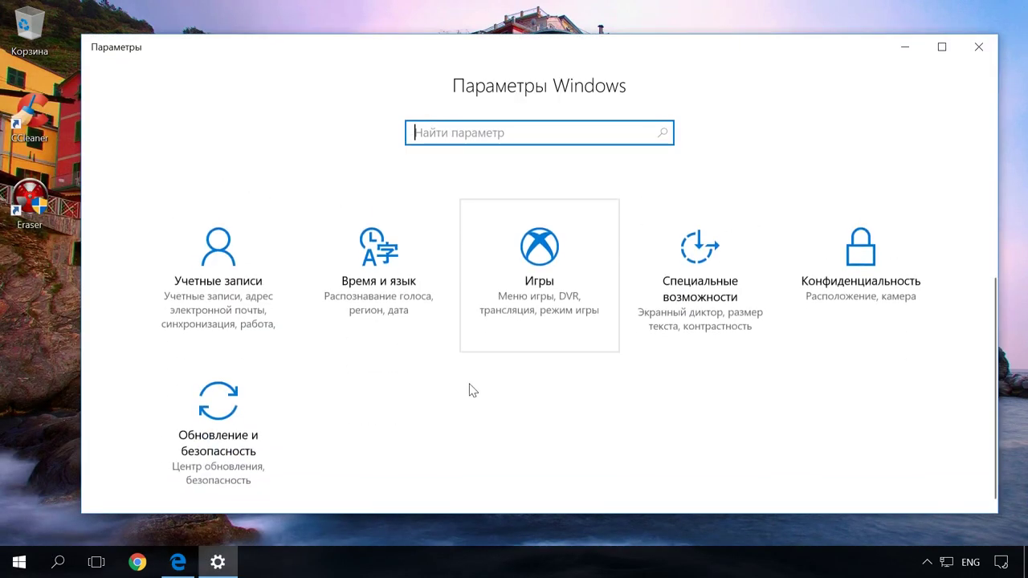
{"action": "left_click", "coordinate": [244, 430]}
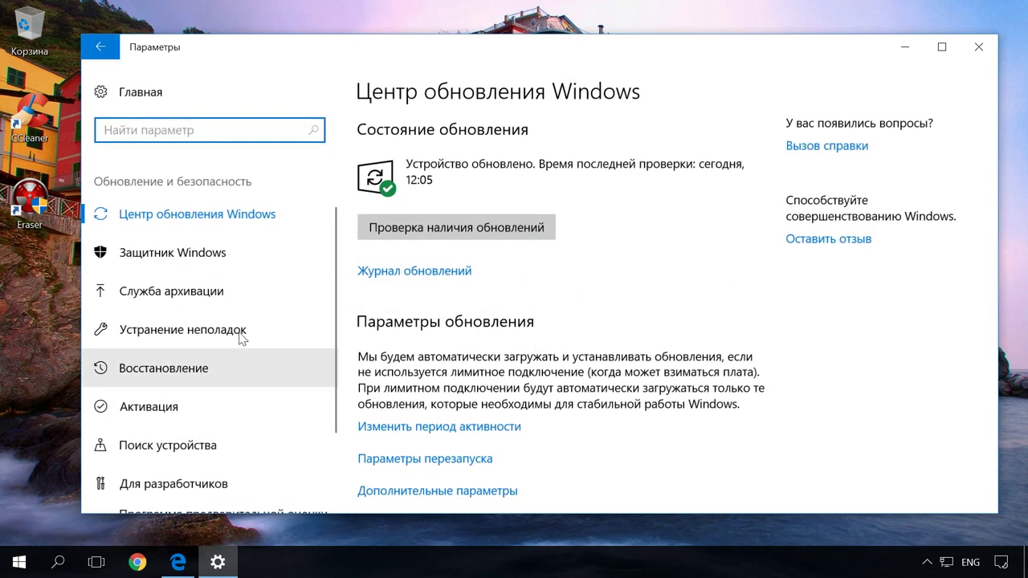
{"action": "left_click", "coordinate": [183, 369]}
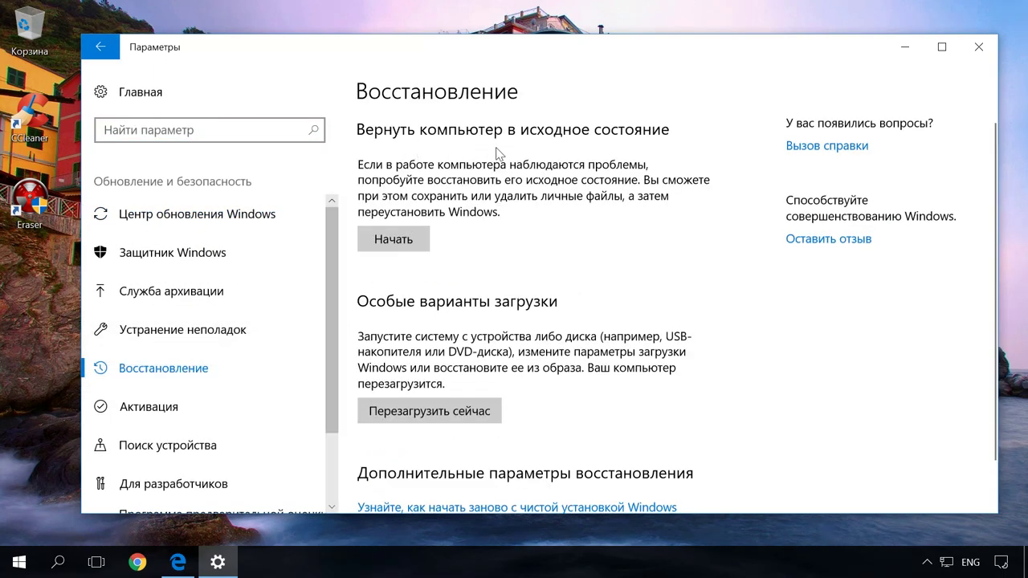
Step: Start the PC reset with Удалить все to view the drive-cleaning choices, cancel it without resetting, and close Settings
{"action": "left_click", "coordinate": [410, 244]}
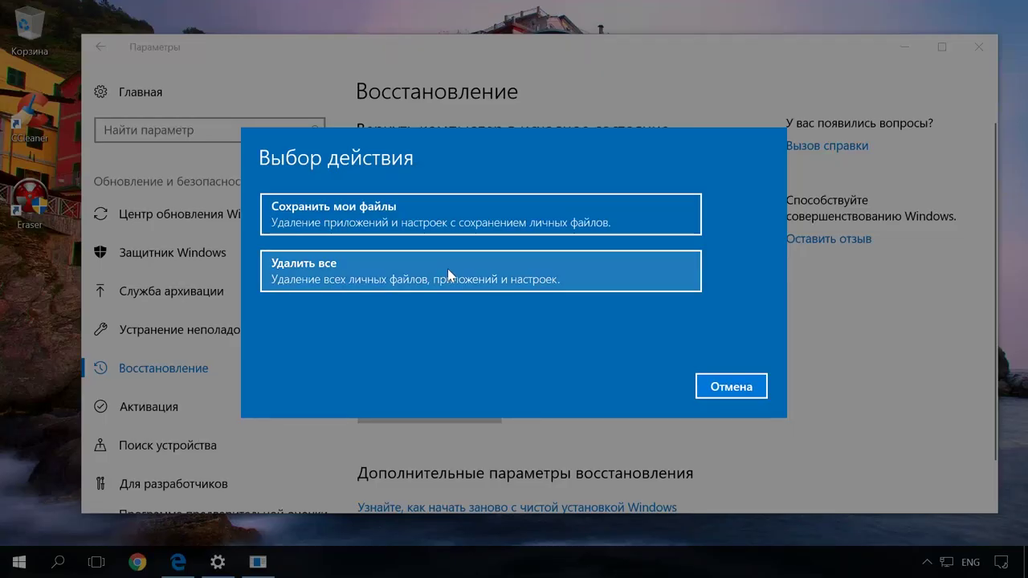
{"action": "left_click", "coordinate": [489, 275]}
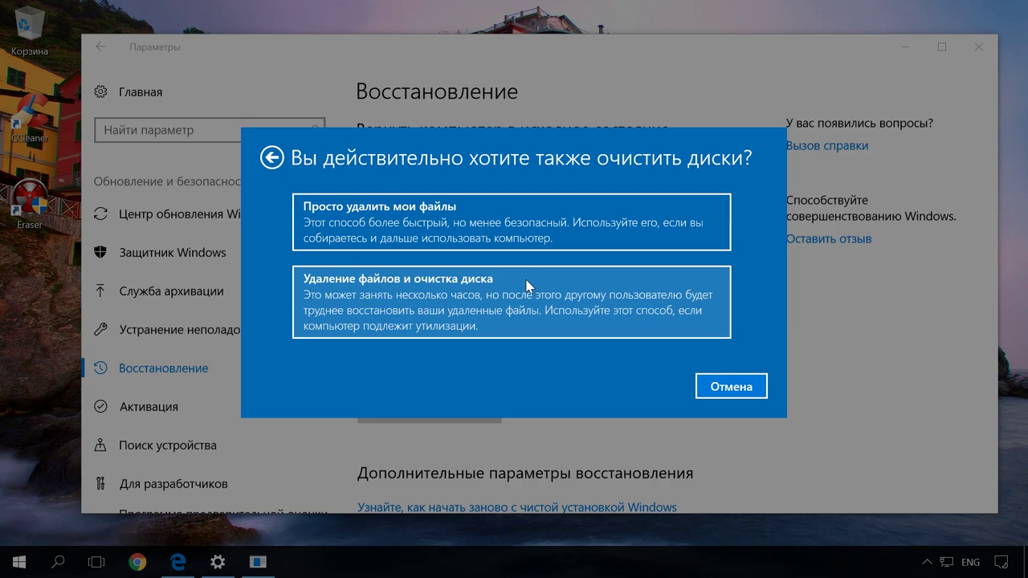
{"action": "left_click", "coordinate": [721, 389]}
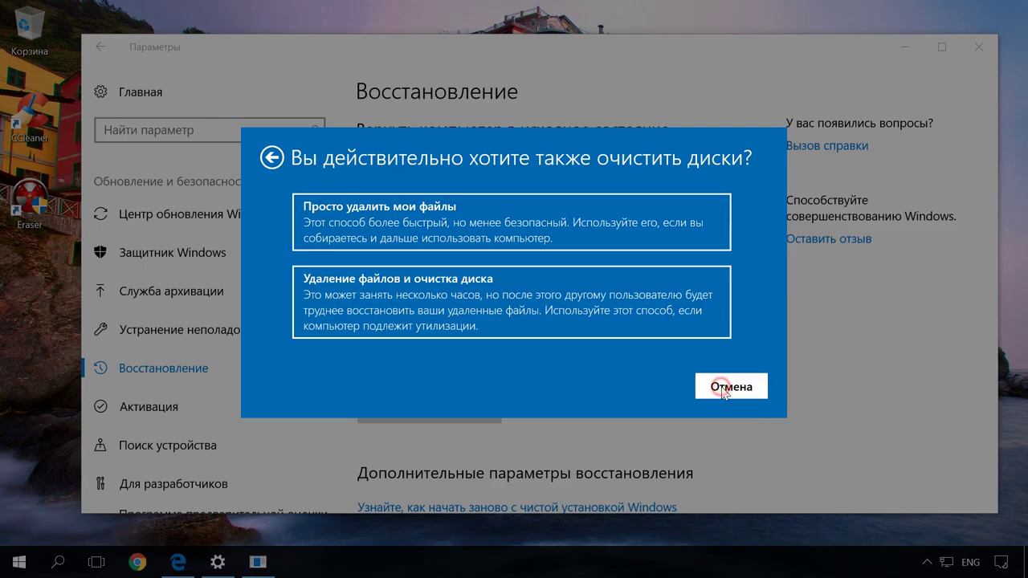
{"action": "left_click", "coordinate": [980, 46]}
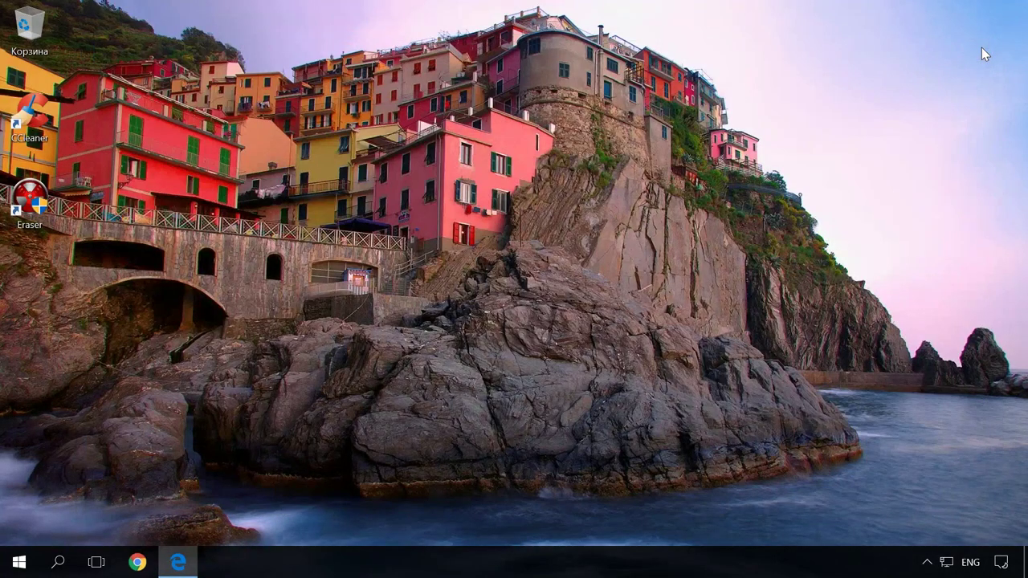
Step: Search Windows for "bitlo", open BitLocker management, expand the entry for removable drive E:, and minimize the window
{"action": "left_click", "coordinate": [59, 567]}
{"action": "type", "text": "b"}
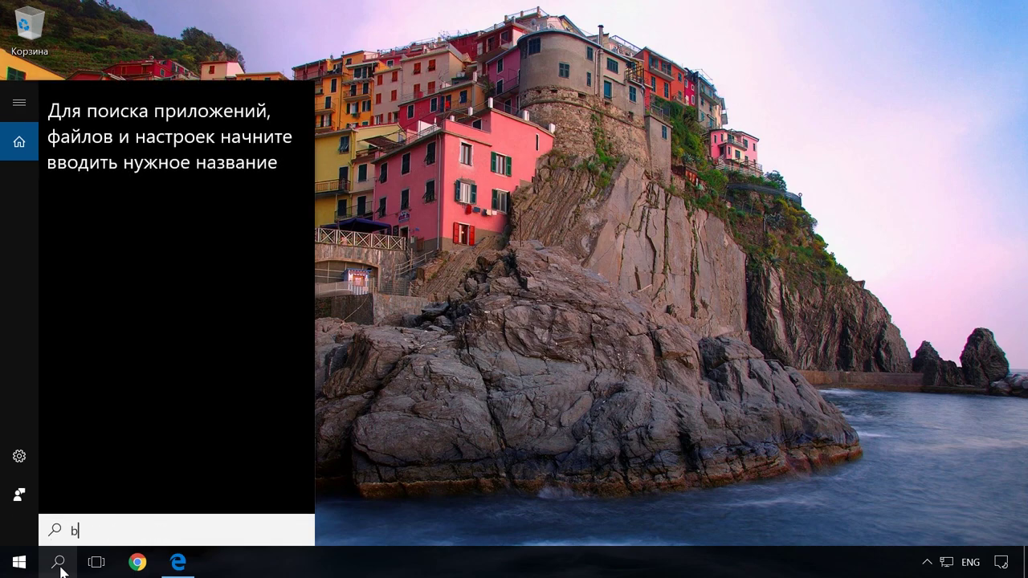
{"action": "type", "text": "itlo"}
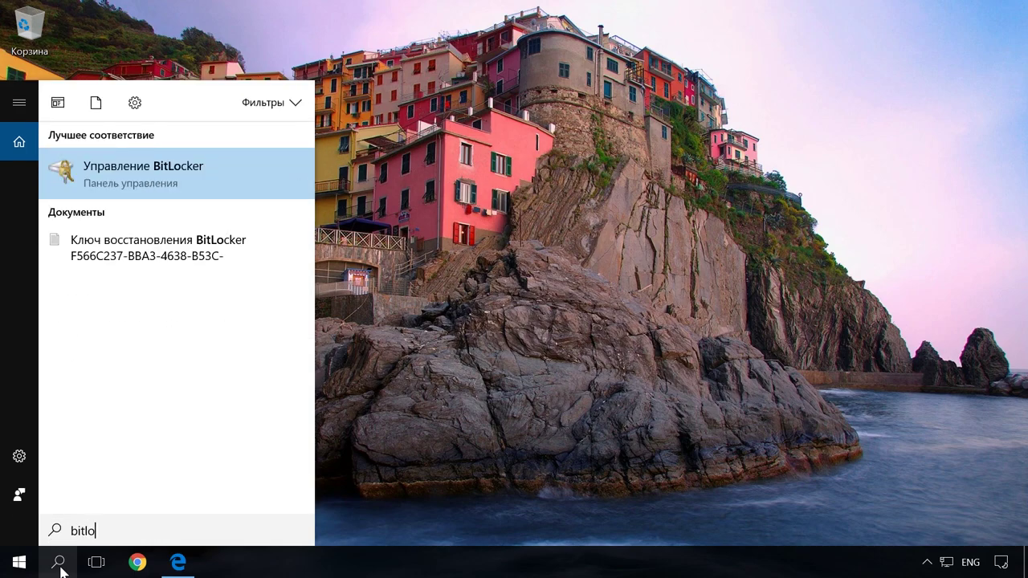
{"action": "left_click", "coordinate": [171, 178]}
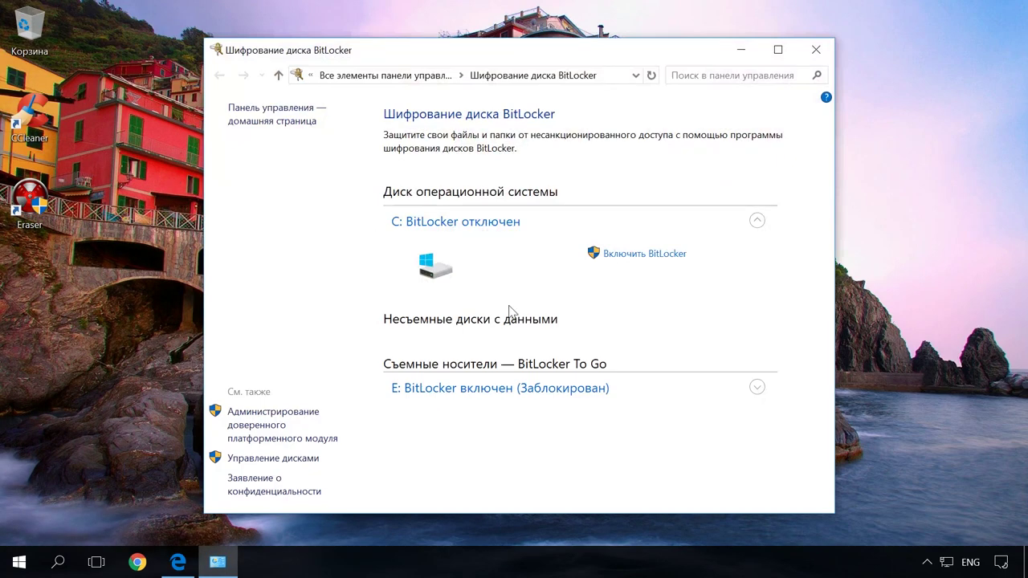
{"action": "left_click", "coordinate": [757, 388]}
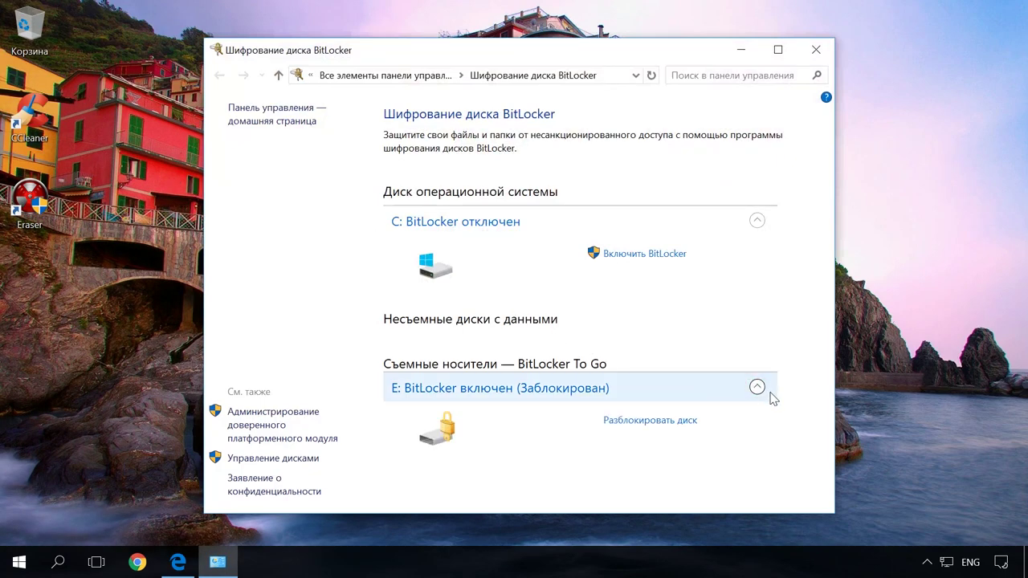
{"action": "left_click", "coordinate": [744, 49]}
Step: Open This PC in File Explorer and try to open the BitLocker-locked USB-накопитель (E:)
{"action": "key", "text": "super+e"}
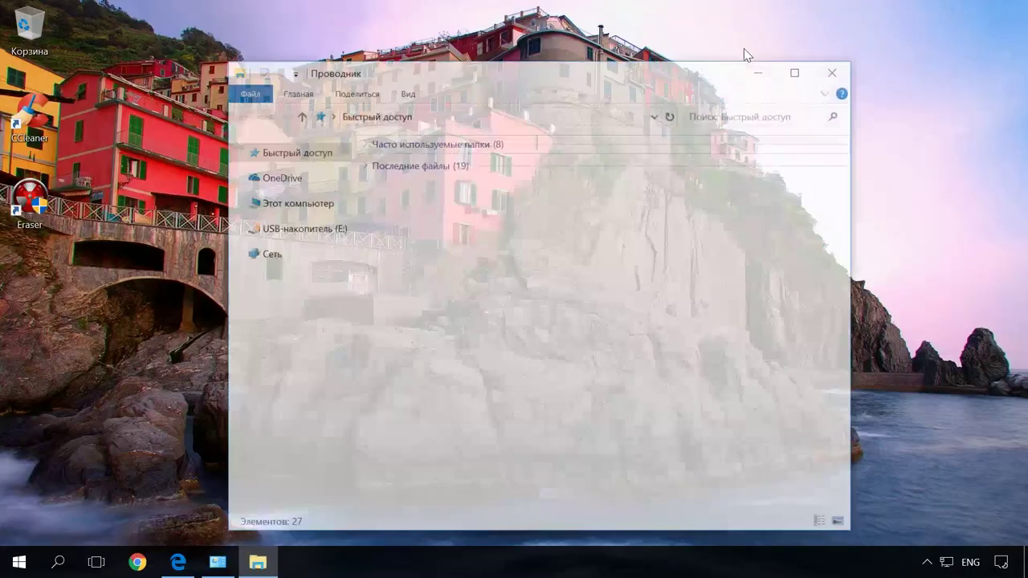
{"action": "left_click", "coordinate": [295, 201]}
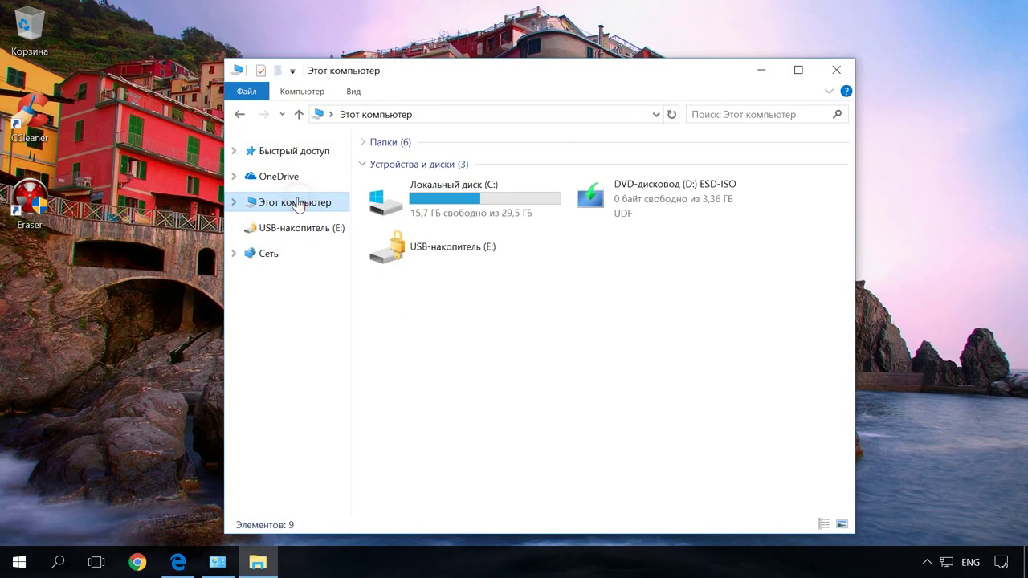
{"action": "left_click", "coordinate": [454, 254]}
{"action": "double_click", "coordinate": [454, 254]}
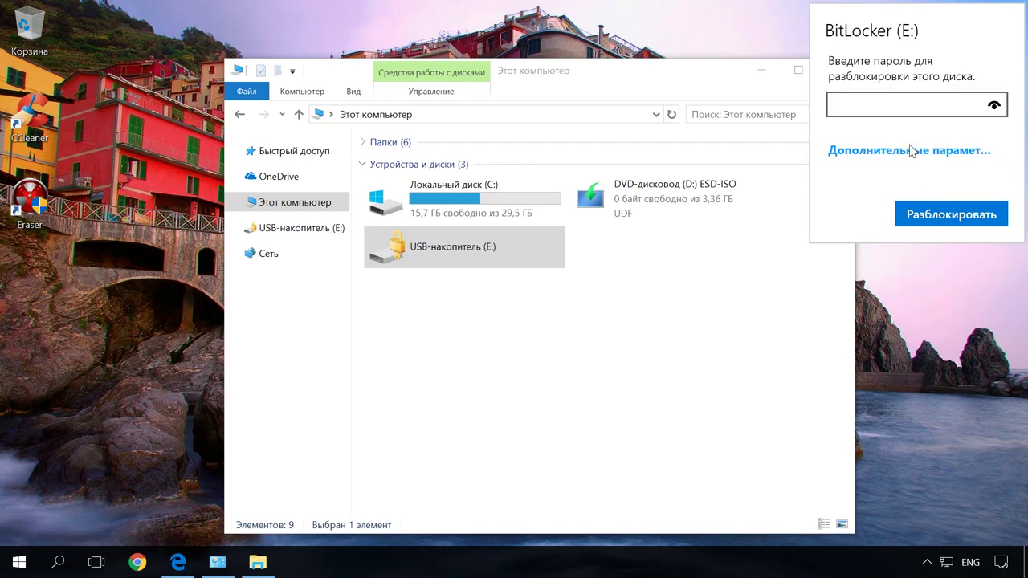
Step: Expand the unlock prompt's additional options, view the recovery key entry, dismiss the prompt without unlocking, and close File Explorer
{"action": "left_click", "coordinate": [912, 151]}
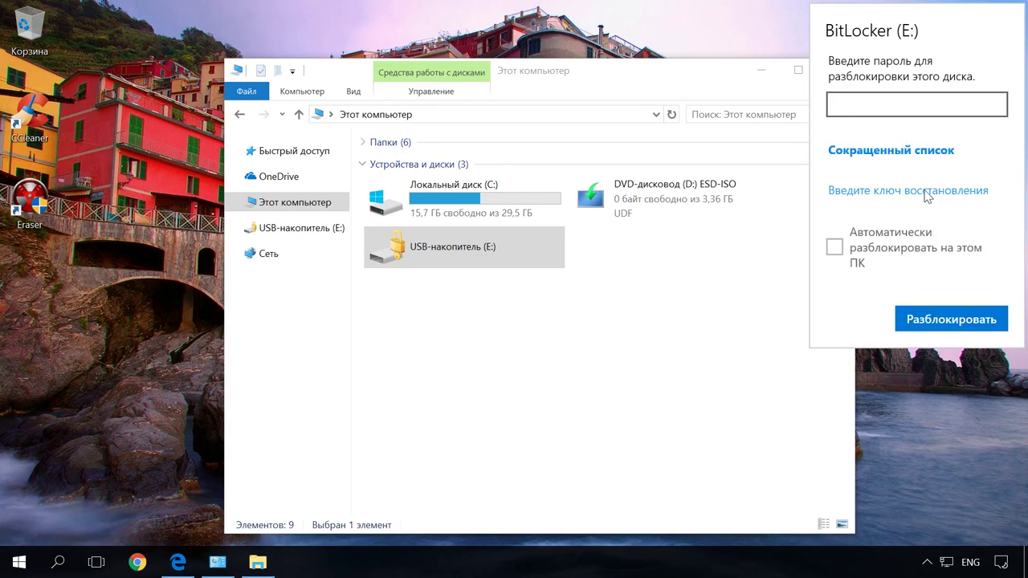
{"action": "left_click", "coordinate": [926, 191]}
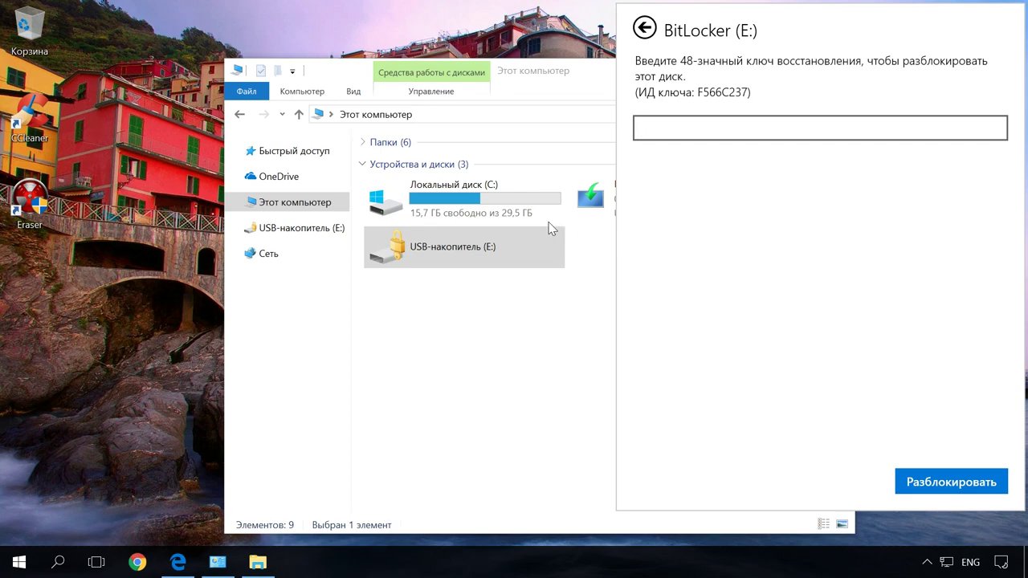
{"action": "left_click", "coordinate": [496, 244]}
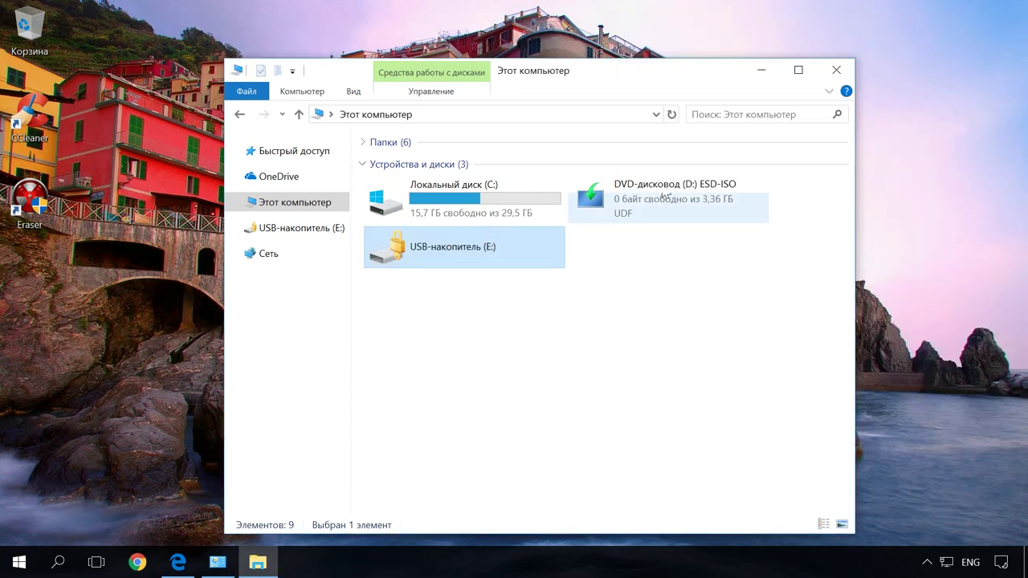
{"action": "left_click", "coordinate": [837, 70]}
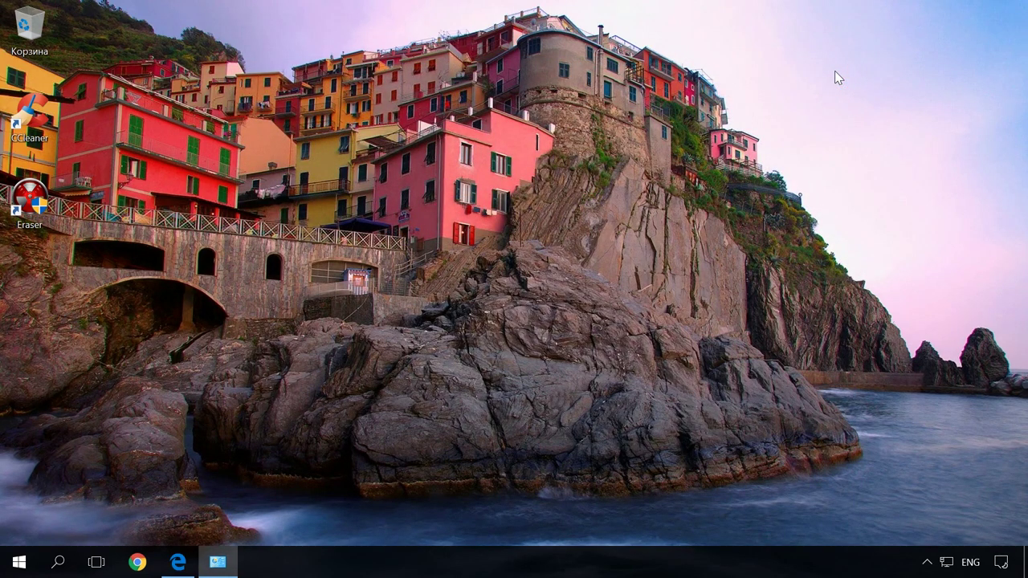